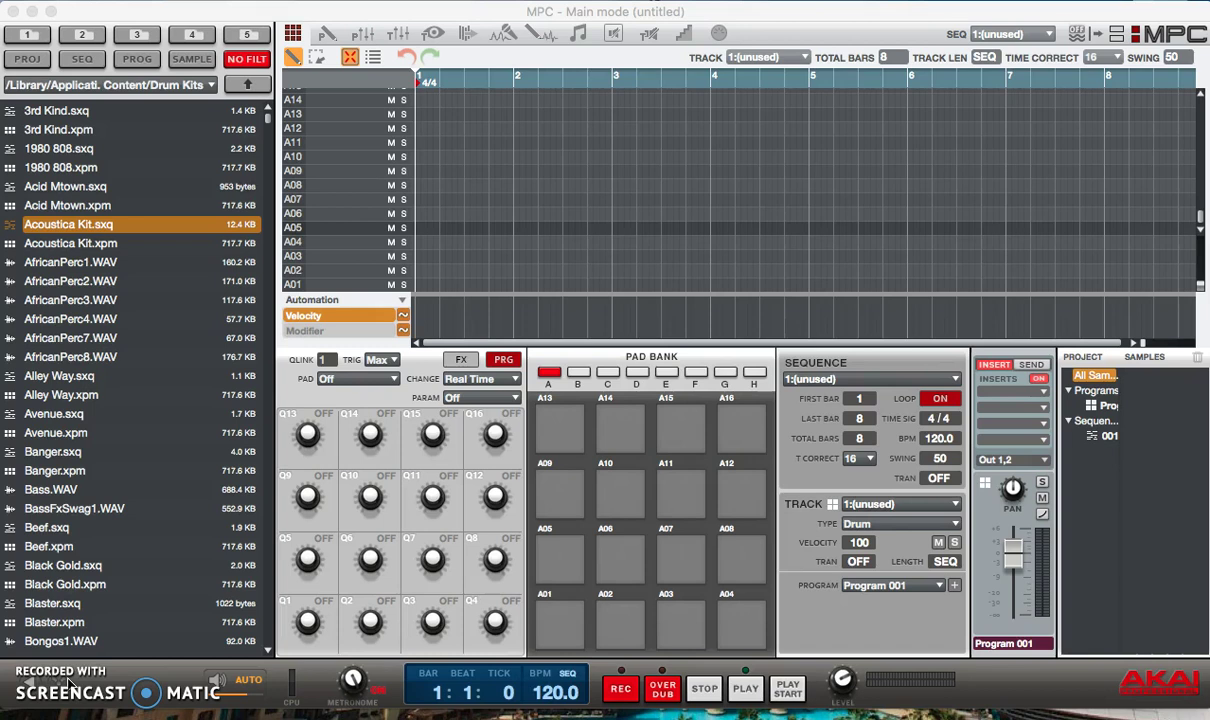
Step: From the drum kit browser, put AfricanPerc7.WAV on pad A02 and AfricanPerc8.WAV on pad A01
{"action": "left_click", "coordinate": [125, 438]}
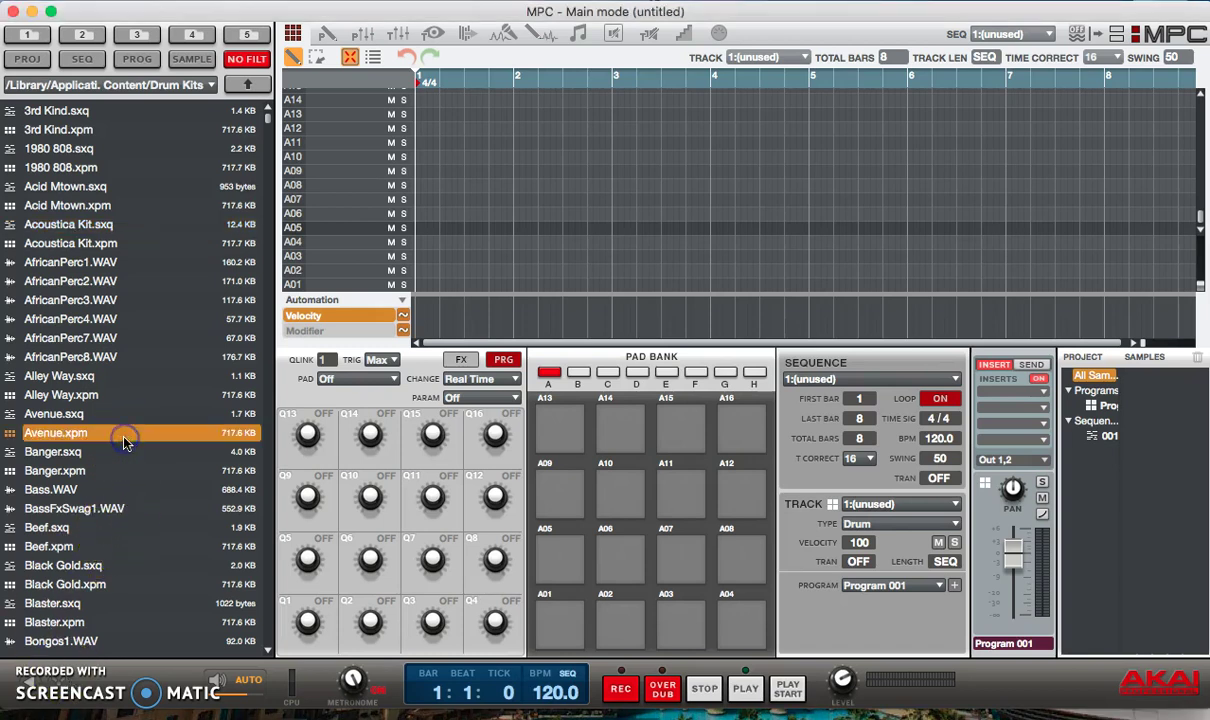
{"action": "left_click", "coordinate": [35, 396]}
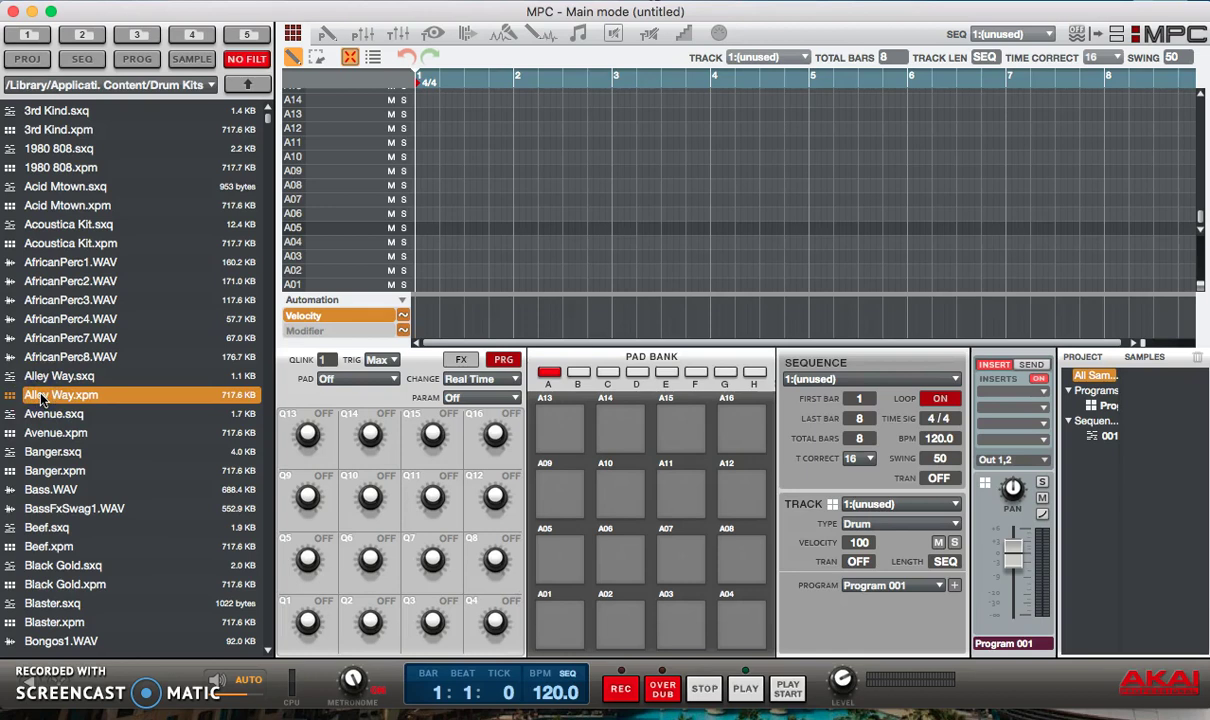
{"action": "left_click", "coordinate": [48, 338]}
{"action": "left_click", "coordinate": [174, 429]}
{"action": "left_click_drag", "start_coordinate": [174, 429], "coordinate": [522, 600]}
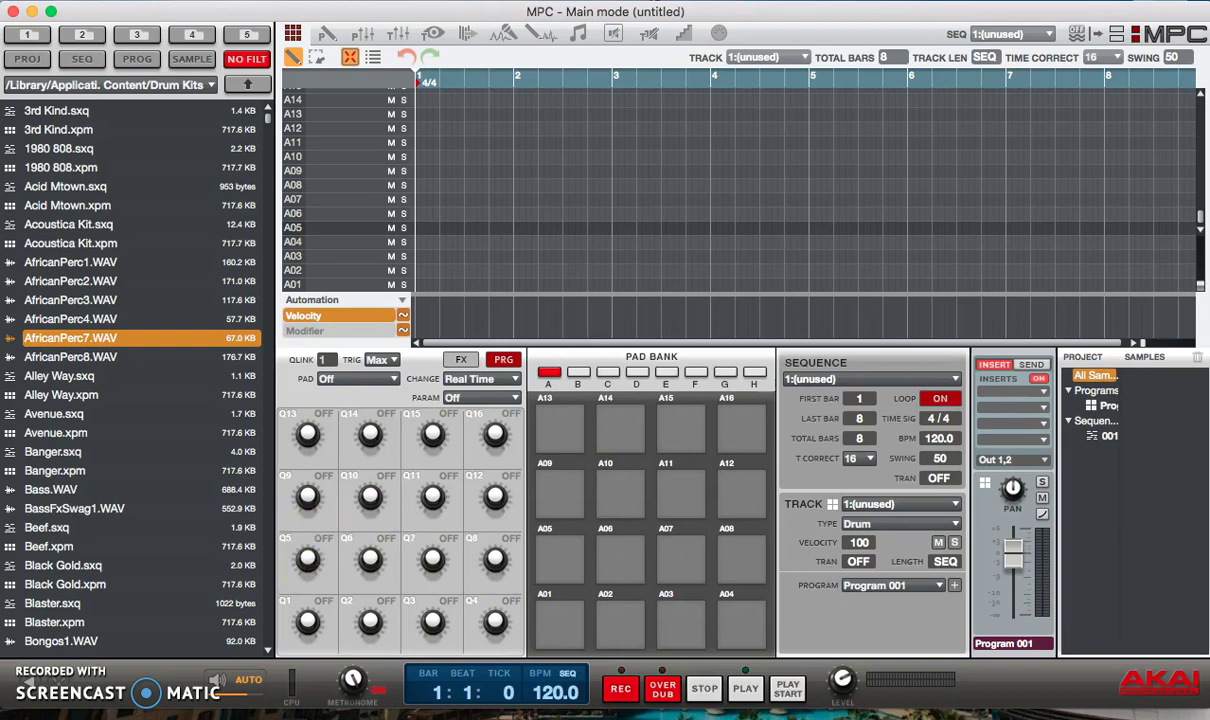
{"action": "left_click", "coordinate": [78, 340]}
{"action": "left_click_drag", "start_coordinate": [78, 340], "coordinate": [615, 620]}
{"action": "left_click_drag", "start_coordinate": [133, 356], "coordinate": [560, 620]}
Step: Add Bongos13 to the project samples, Bongos16 to pad A05 and Bongos18 to pad A06
{"action": "scroll", "coordinate": [90, 420], "scroll_direction": "down", "scroll_amount": 6}
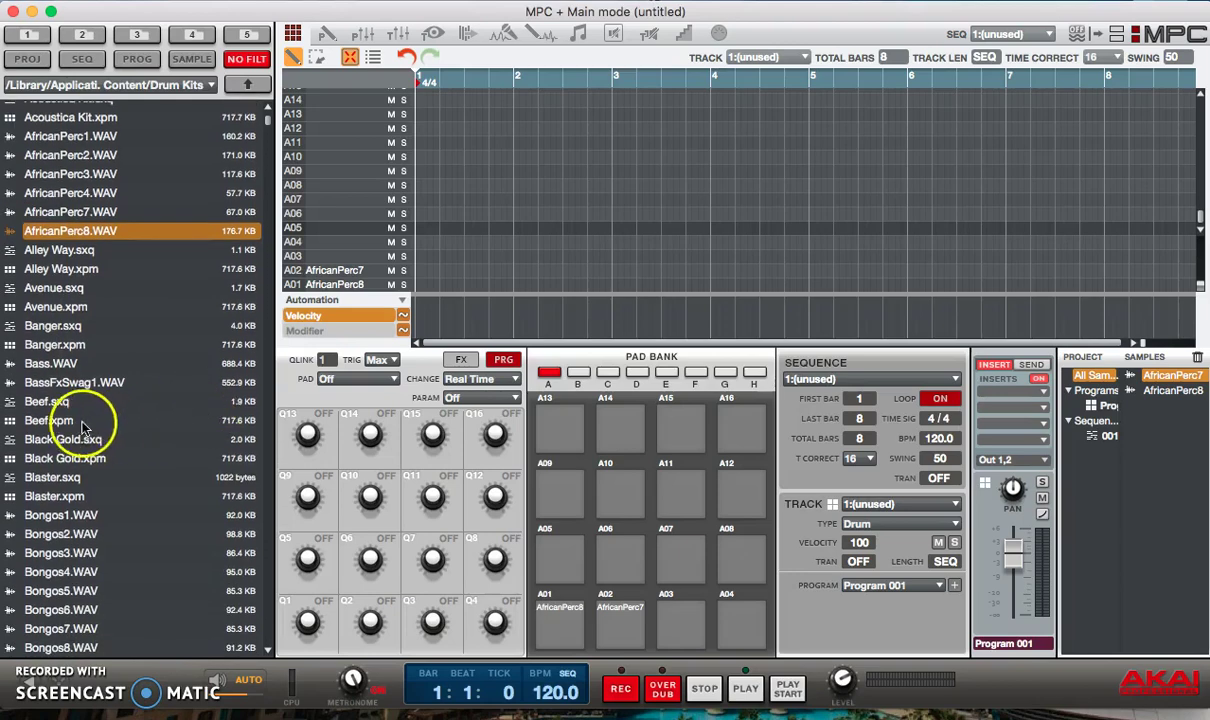
{"action": "scroll", "coordinate": [85, 428], "scroll_direction": "down", "scroll_amount": 8}
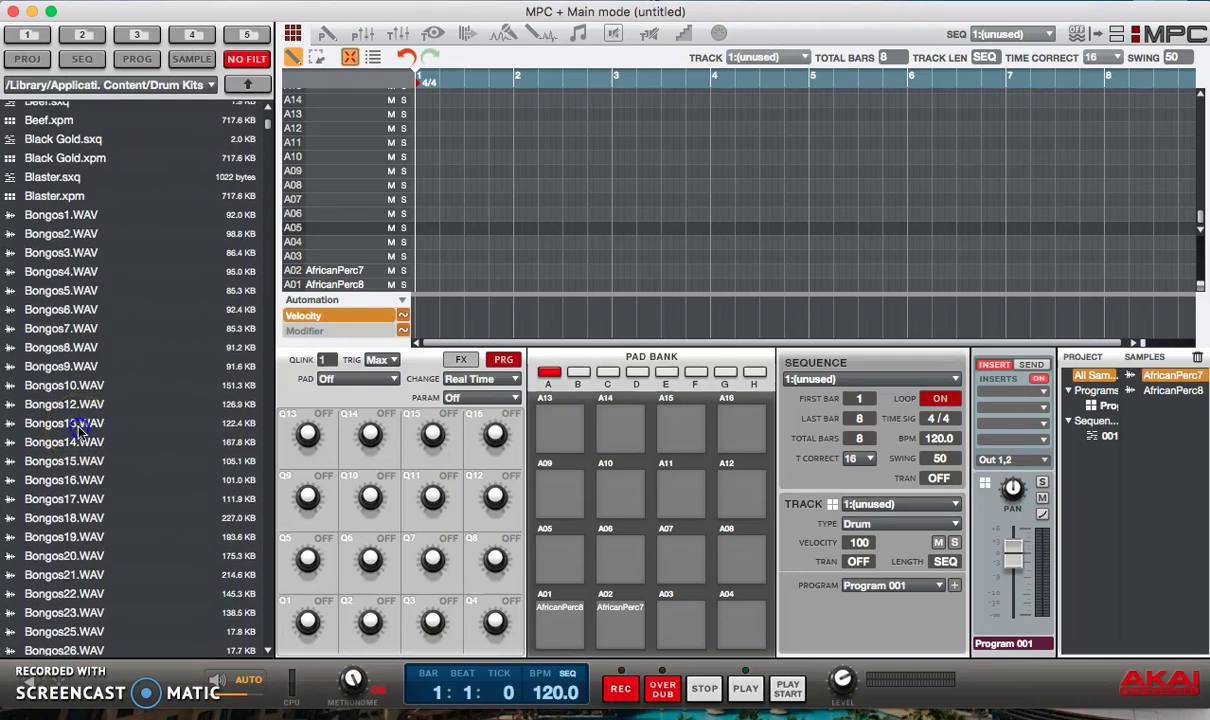
{"action": "left_click_drag", "start_coordinate": [77, 428], "coordinate": [545, 455]}
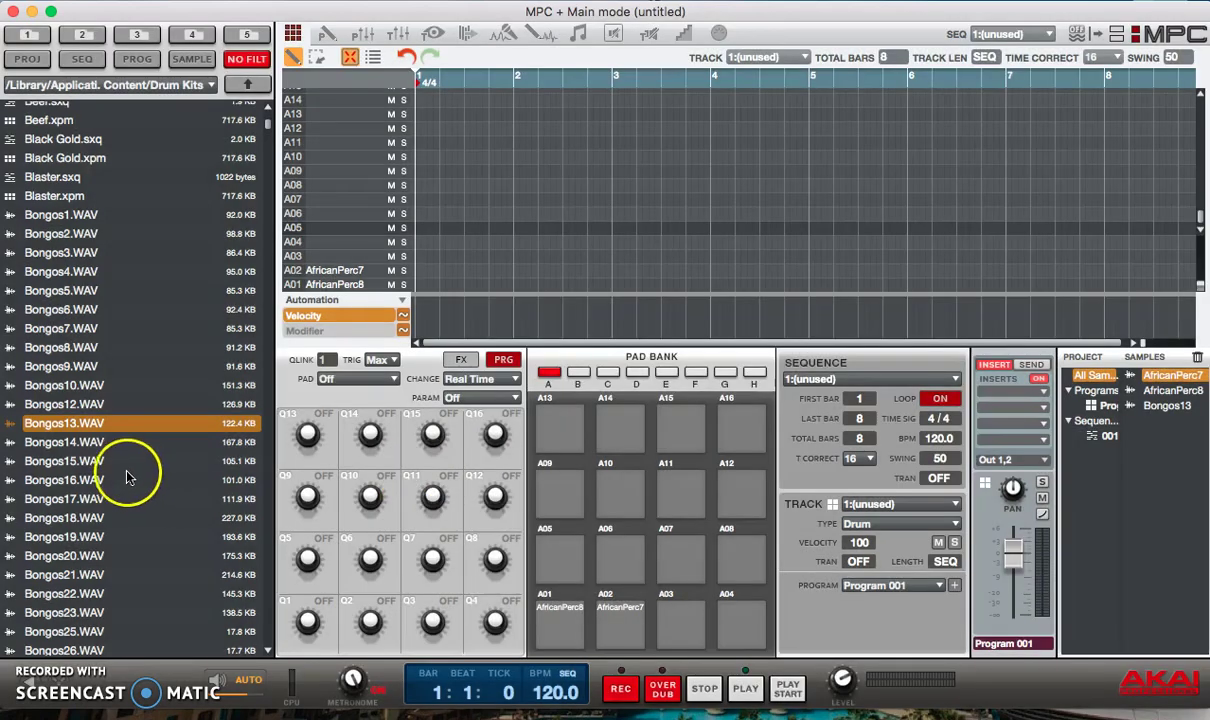
{"action": "left_click_drag", "start_coordinate": [116, 480], "coordinate": [560, 553]}
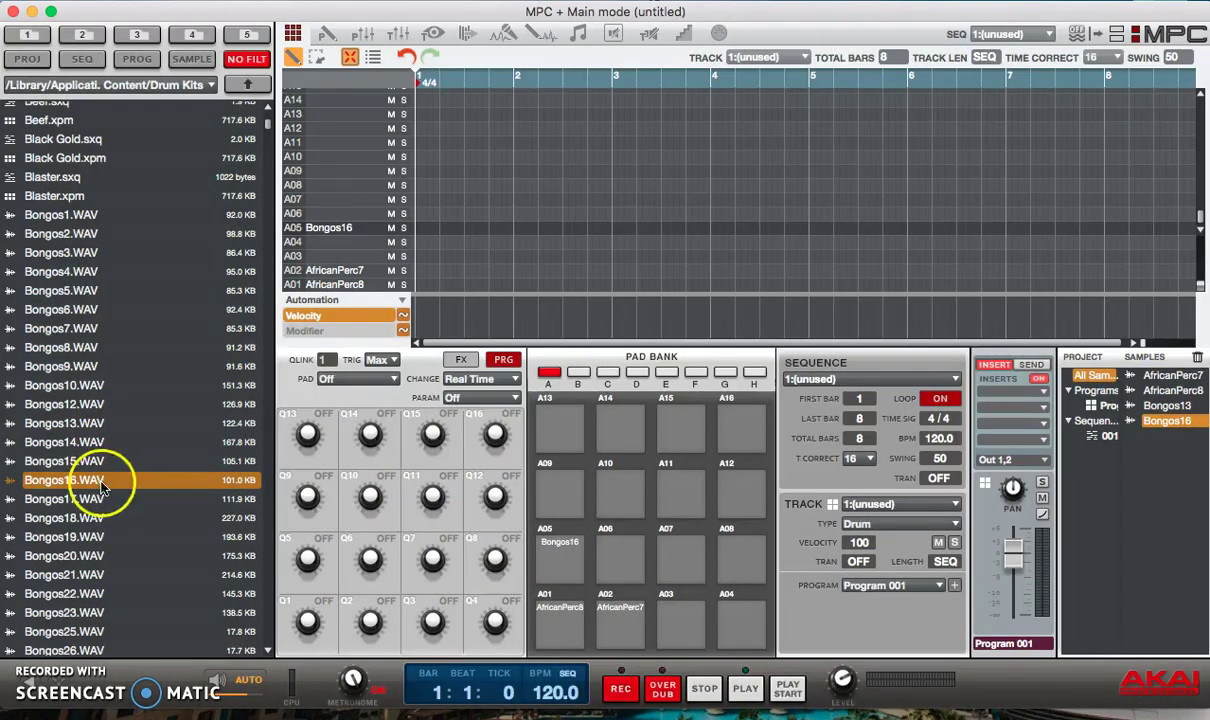
{"action": "left_click", "coordinate": [77, 518]}
{"action": "left_click_drag", "start_coordinate": [77, 518], "coordinate": [610, 558]}
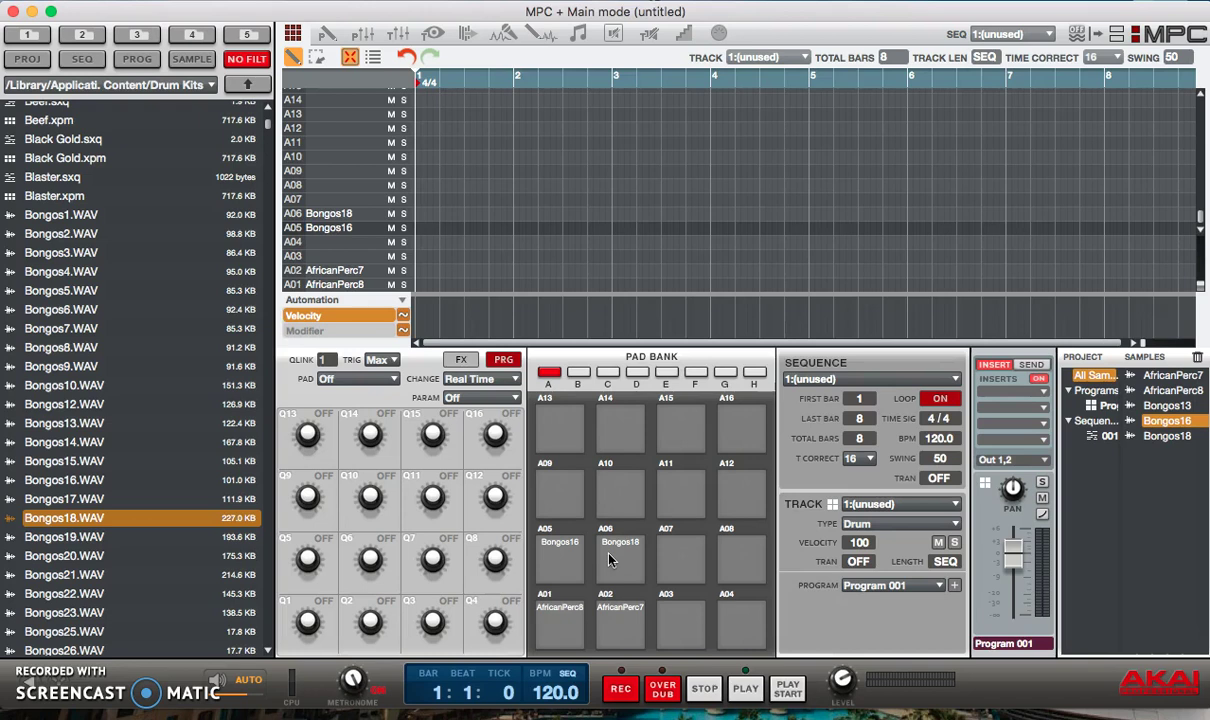
Step: Rename the drum program 'Program 001' to 'Test Drum Kit'
{"action": "double_click", "coordinate": [863, 586]}
{"action": "type", "text": "Tes"}
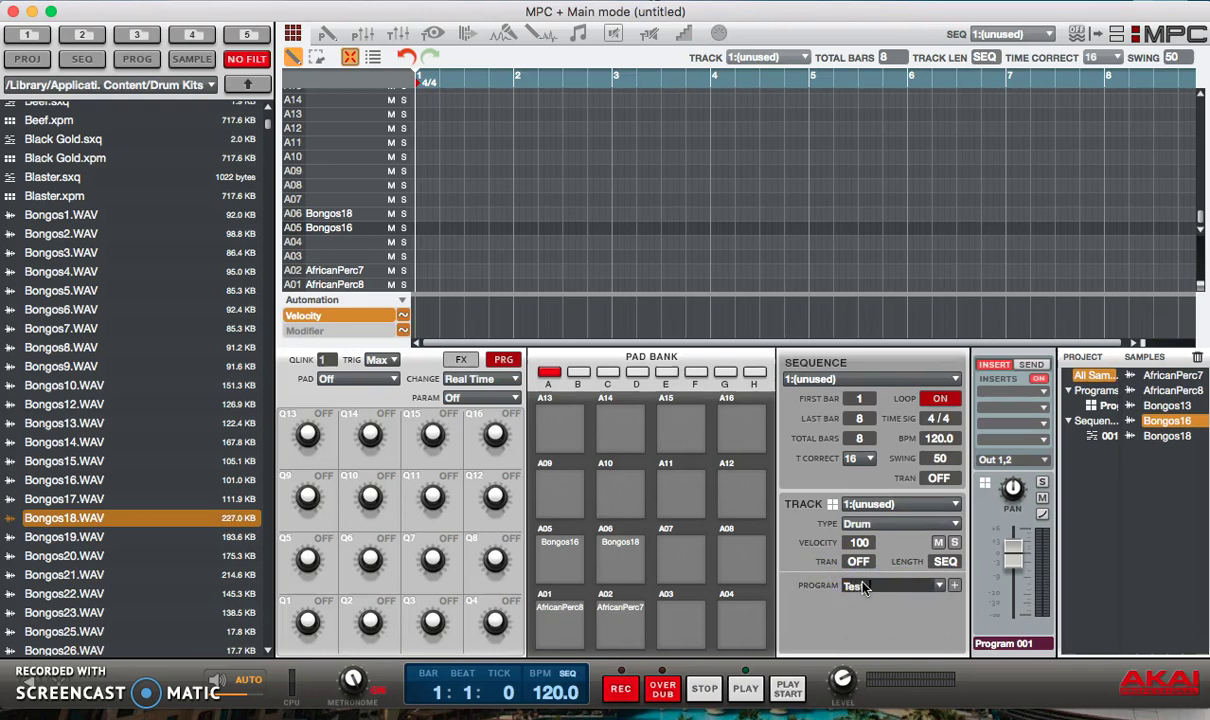
{"action": "type", "text": "t Drum Kit"}
{"action": "key", "text": "Return"}
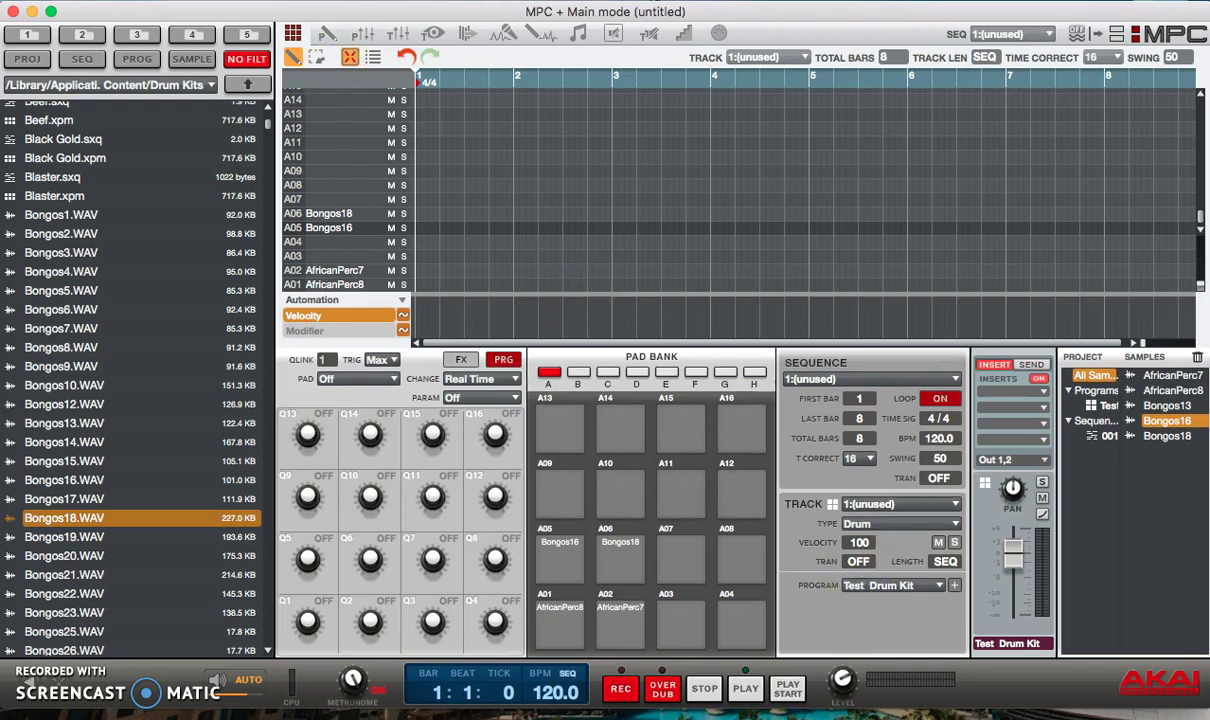
Step: Save the current program with its samples into a new Desktop folder named 't'
{"action": "left_click", "coordinate": [115, 0]}
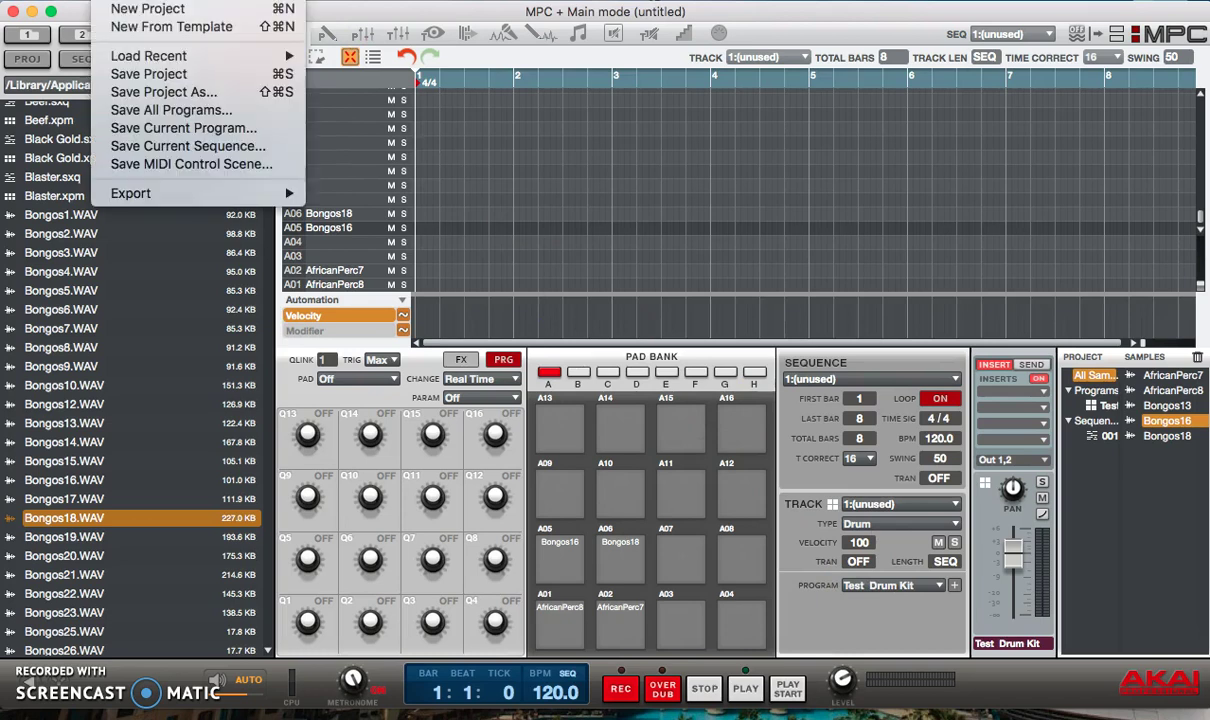
{"action": "left_click", "coordinate": [145, 128]}
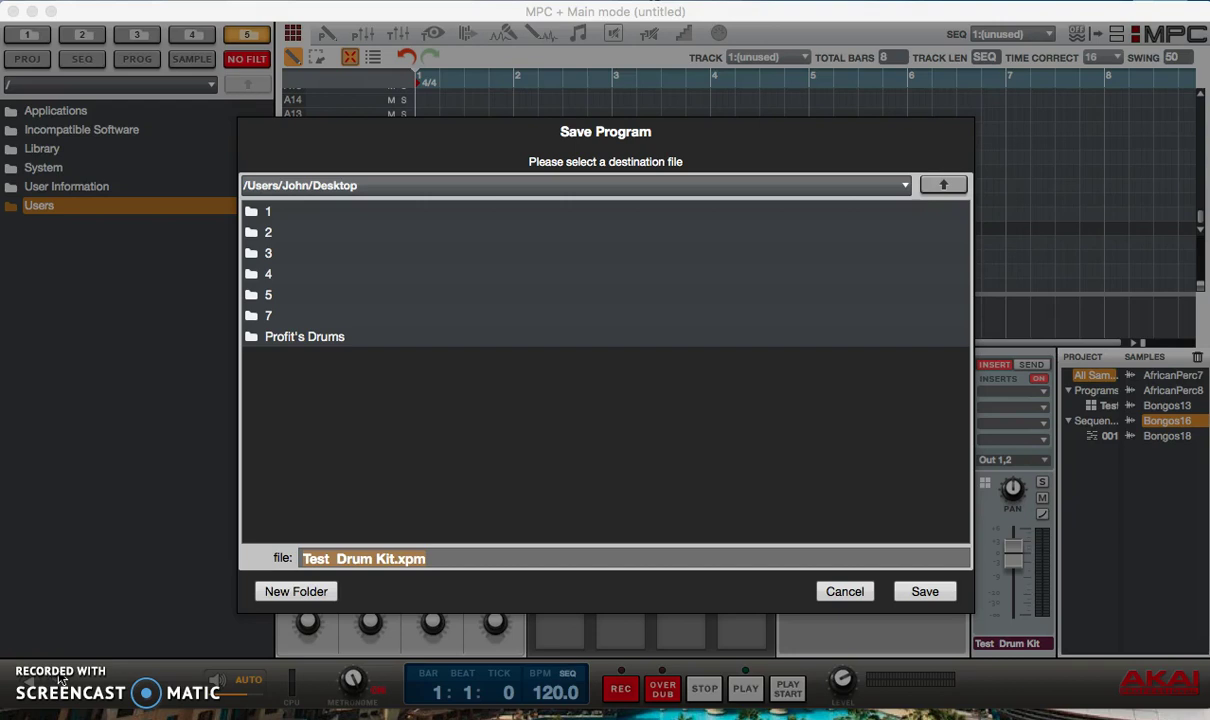
{"action": "left_click", "coordinate": [271, 592]}
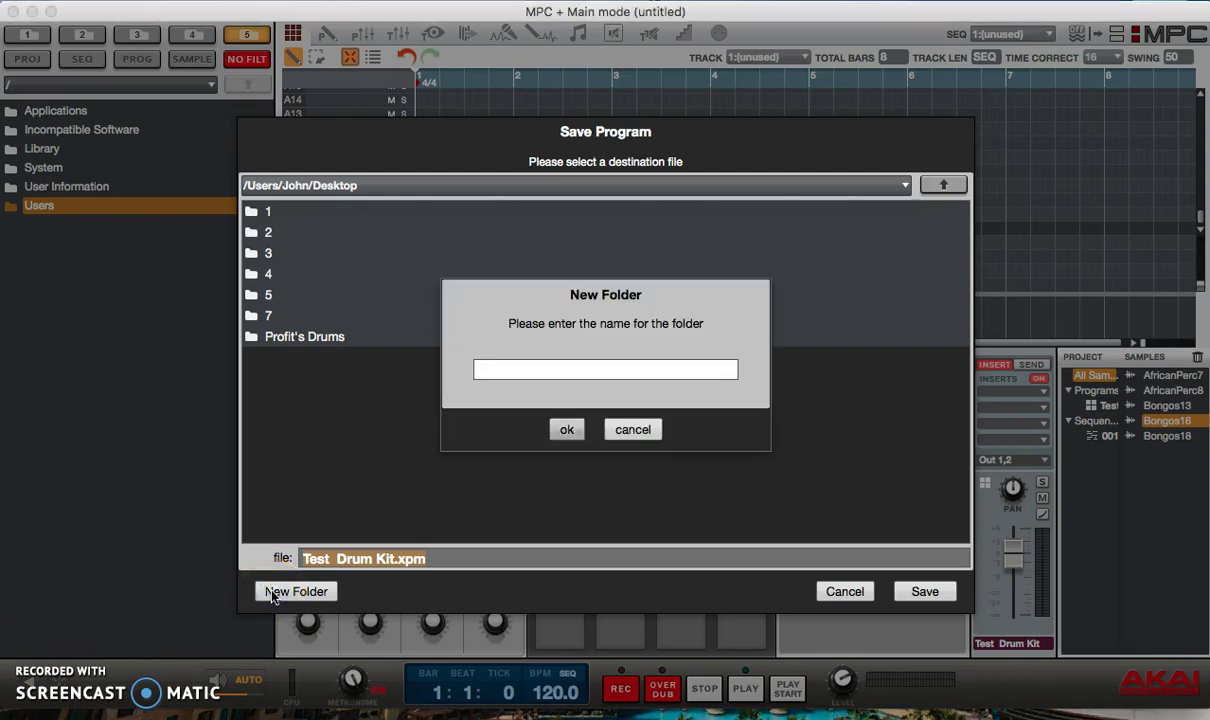
{"action": "key", "text": "Return"}
{"action": "key", "text": "Return"}
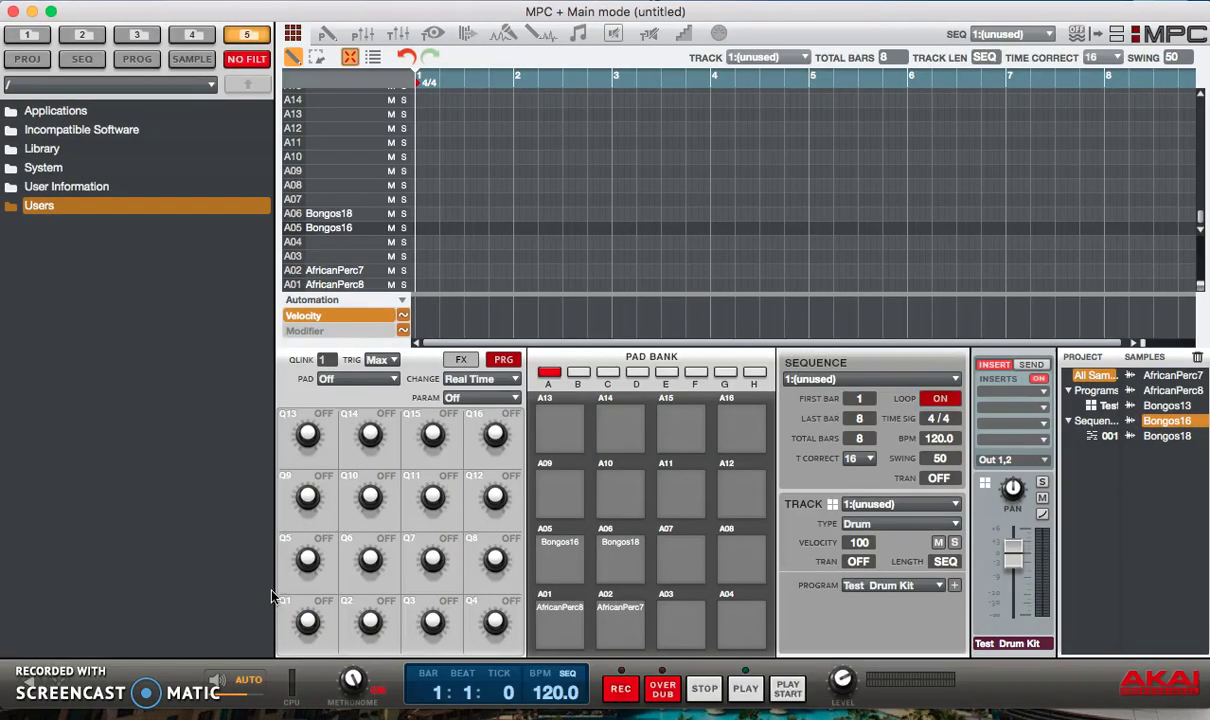
{"action": "left_click", "coordinate": [247, 478]}
{"action": "left_click", "coordinate": [340, 140]}
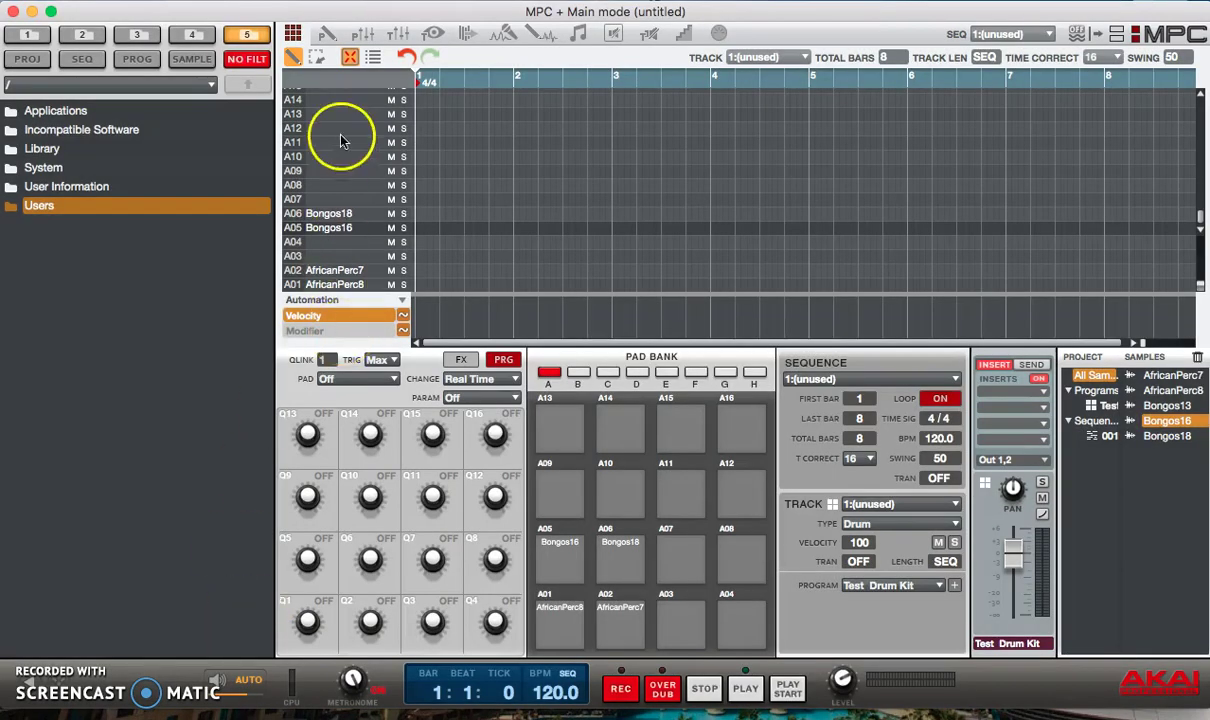
Step: Check in Finder that folder t holds four WAVs and Test Drum Kit.xpm, then return to MPC
{"action": "left_click", "coordinate": [31, 11]}
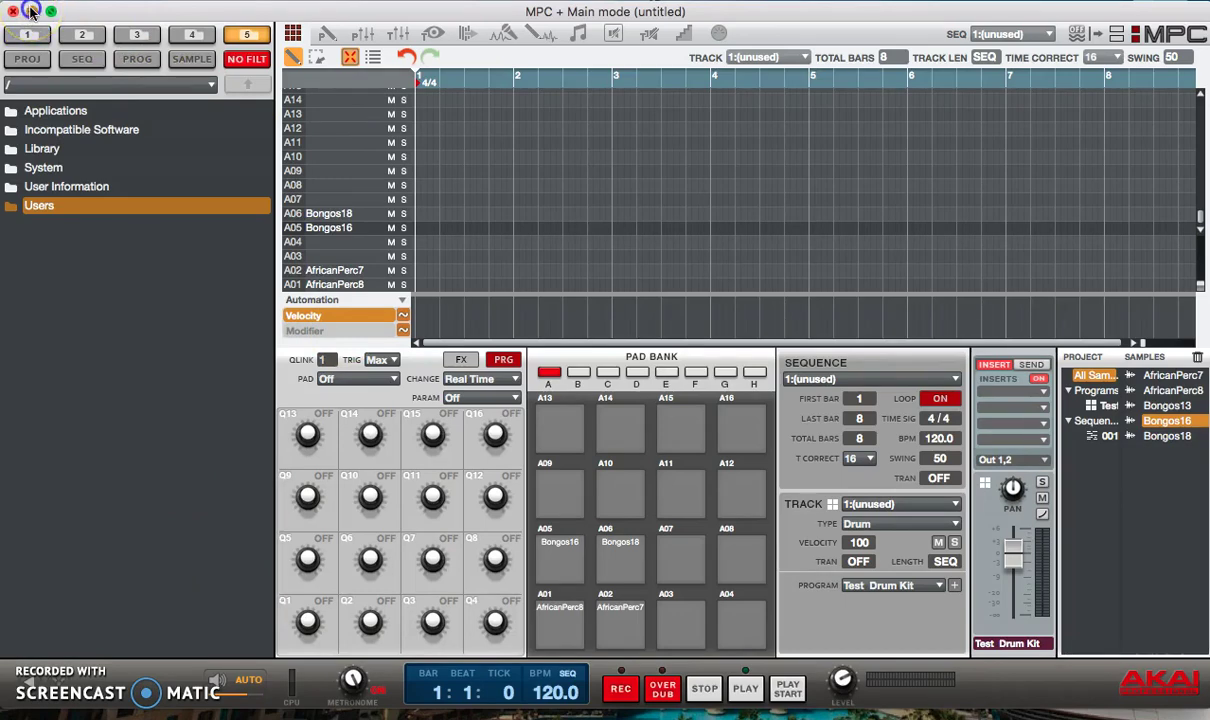
{"action": "left_click", "coordinate": [279, 21]}
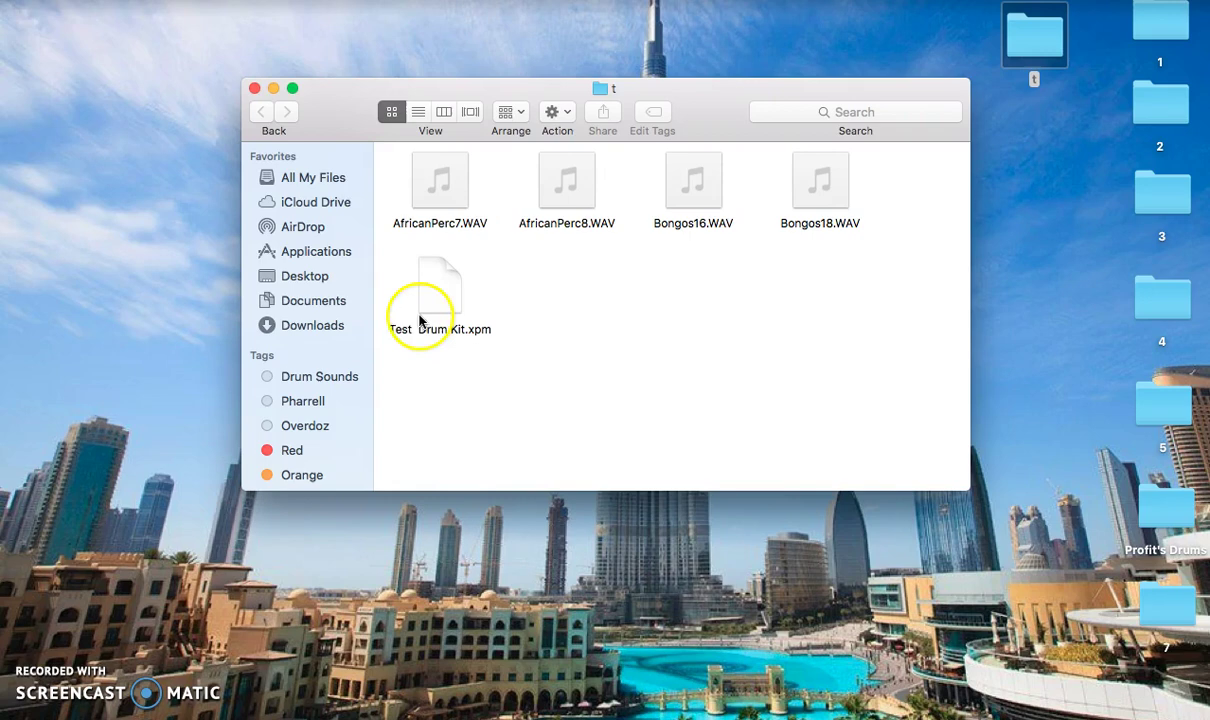
{"action": "left_click", "coordinate": [255, 90]}
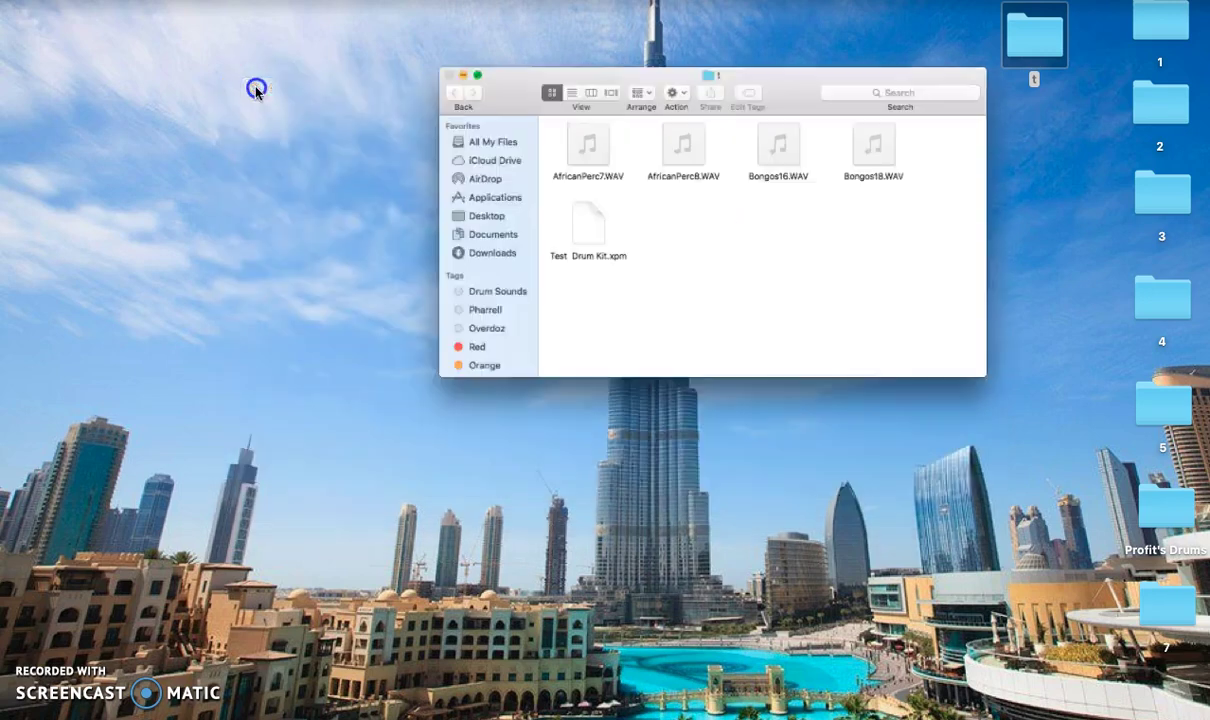
{"action": "left_click", "coordinate": [360, 690]}
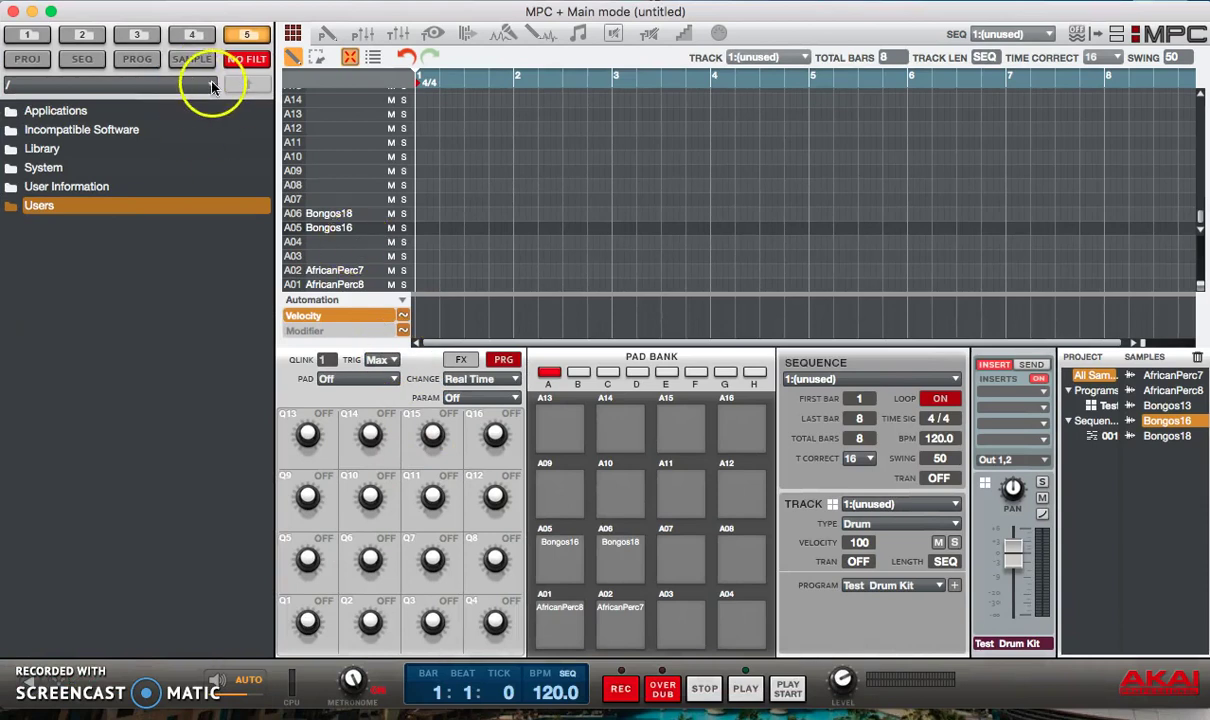
Step: Browse to the Desktop folder t to list the four WAVs and Test Drum Kit.xpm
{"action": "left_click", "coordinate": [212, 86]}
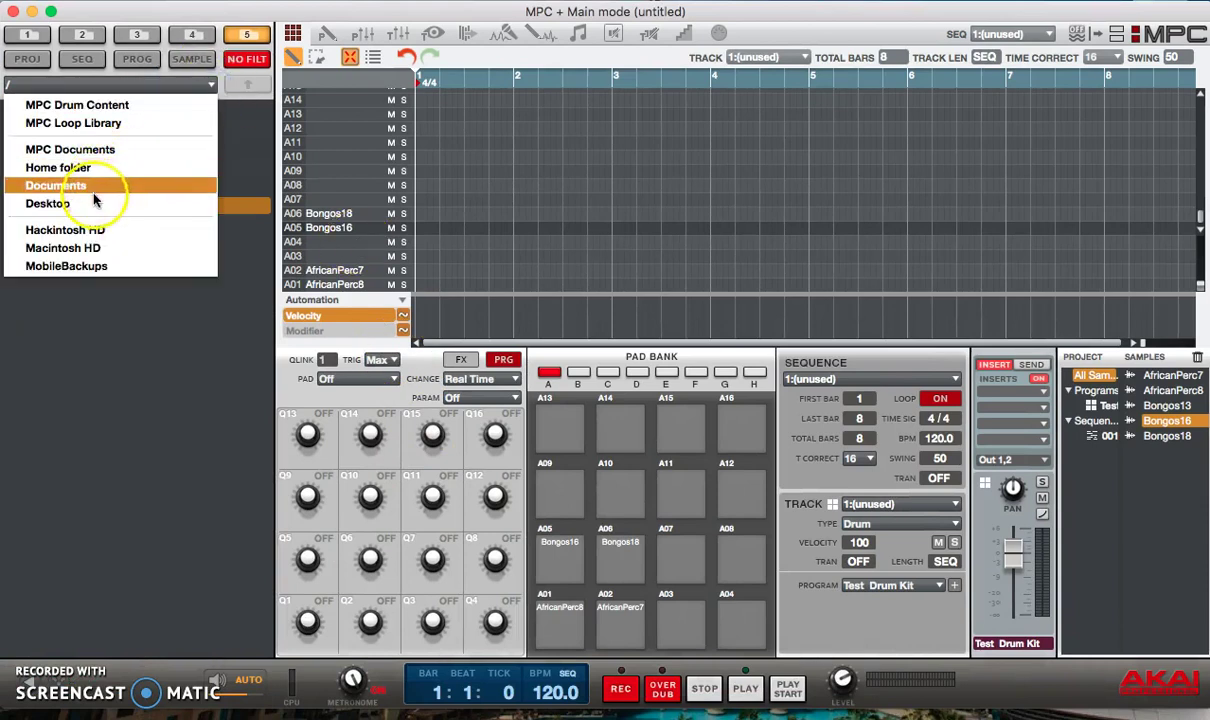
{"action": "left_click", "coordinate": [90, 202]}
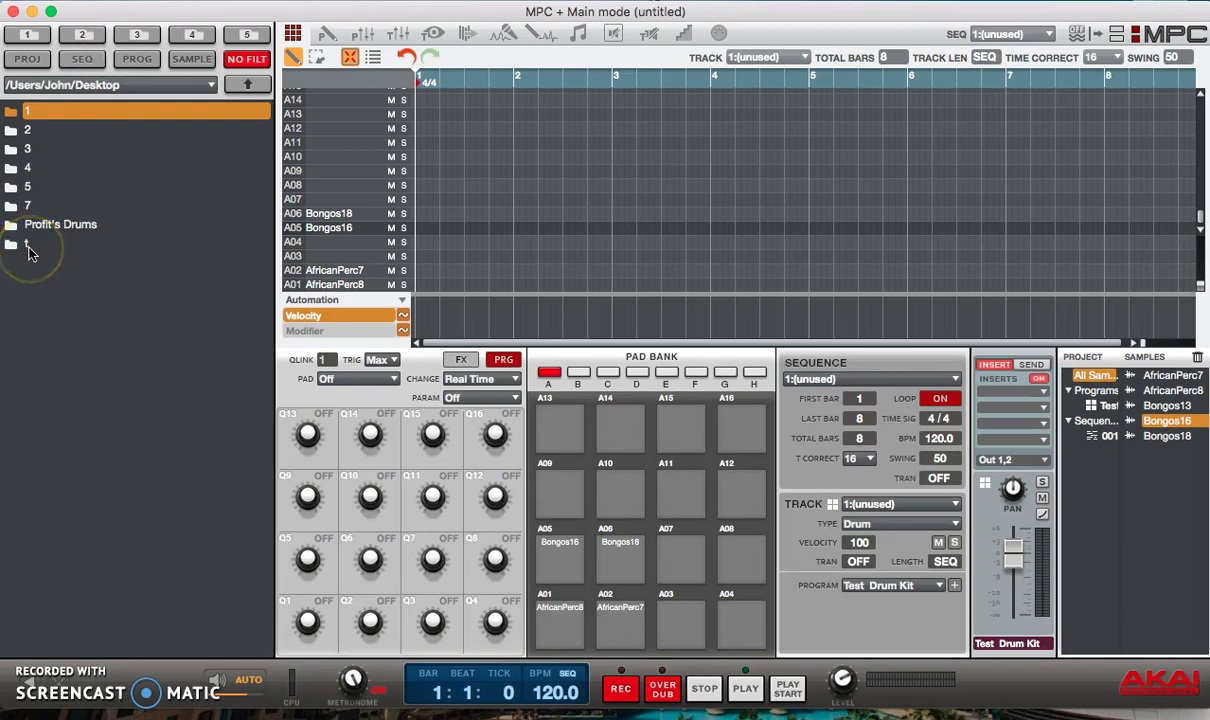
{"action": "double_click", "coordinate": [28, 245]}
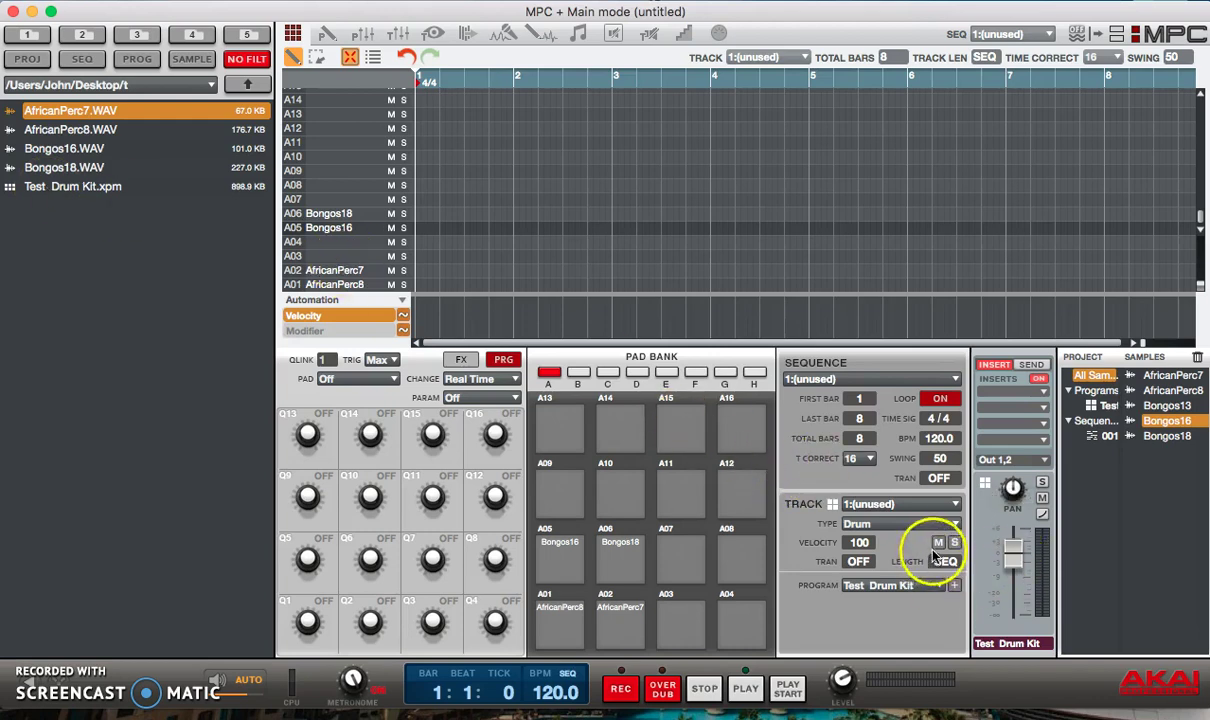
Step: Delete the Test Drum Kit program and reload it by dragging Test Drum Kit.xpm from folder t
{"action": "right_click", "coordinate": [1106, 410]}
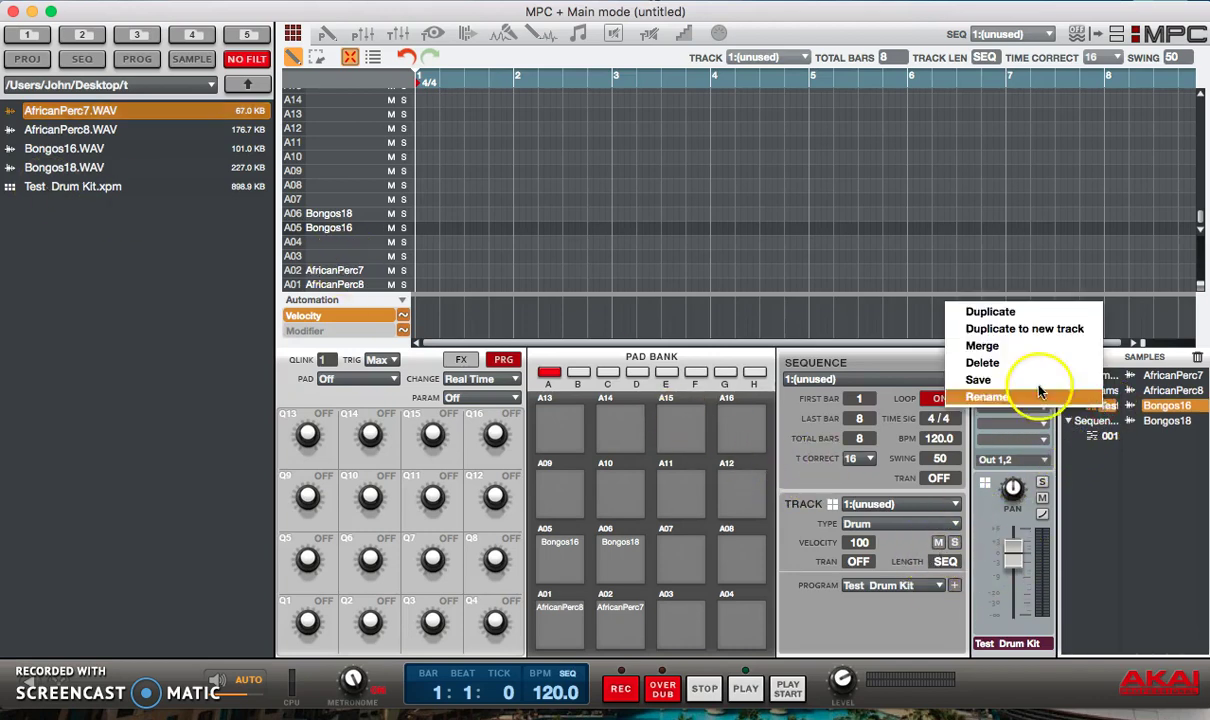
{"action": "left_click", "coordinate": [935, 344]}
{"action": "left_click", "coordinate": [612, 405]}
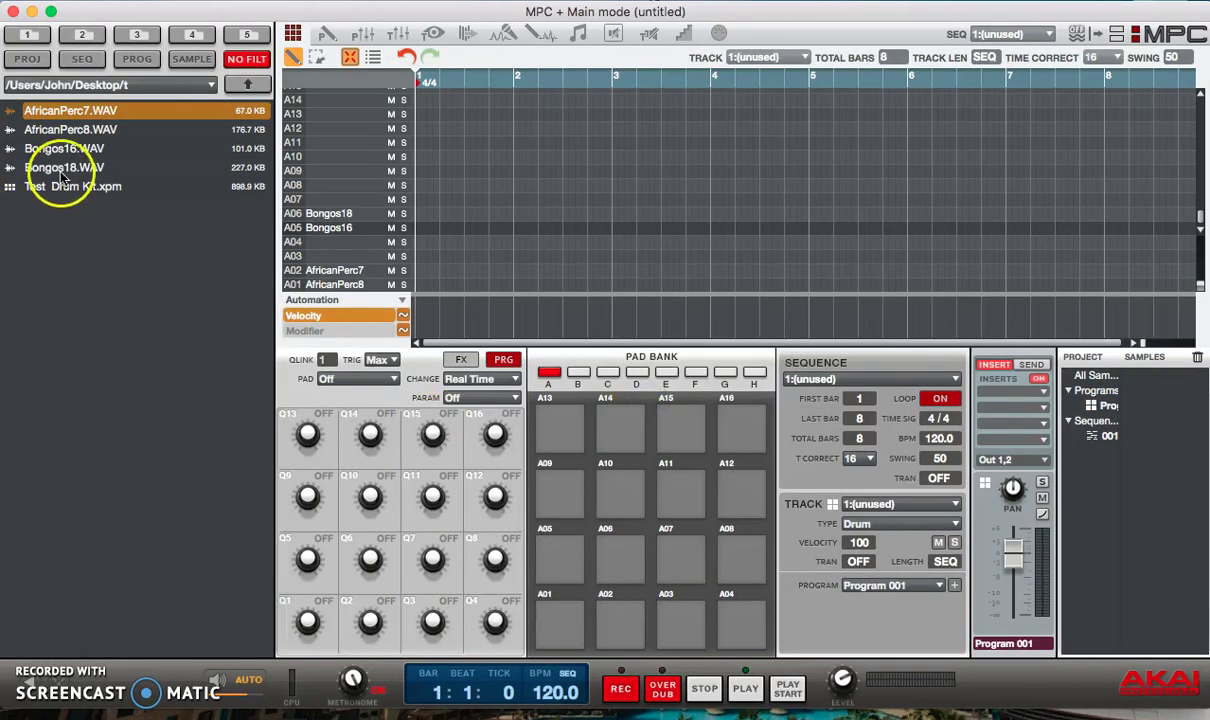
{"action": "left_click_drag", "start_coordinate": [59, 188], "coordinate": [610, 450]}
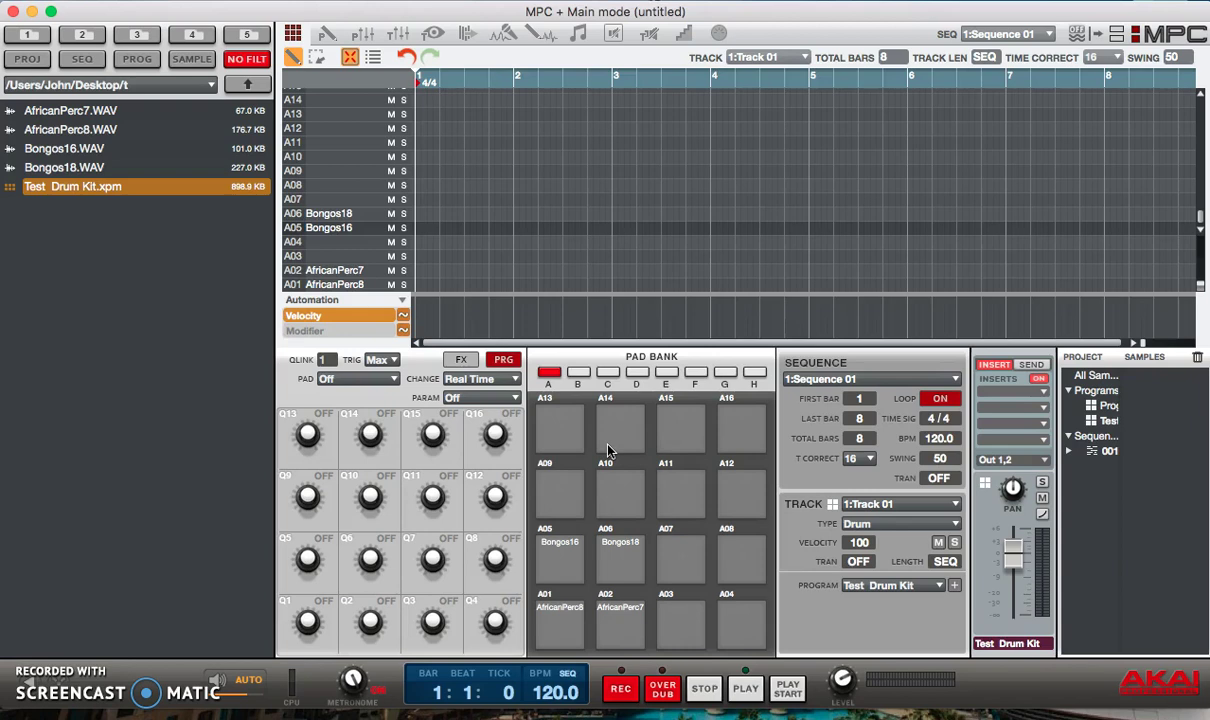
{"action": "left_click", "coordinate": [753, 372]}
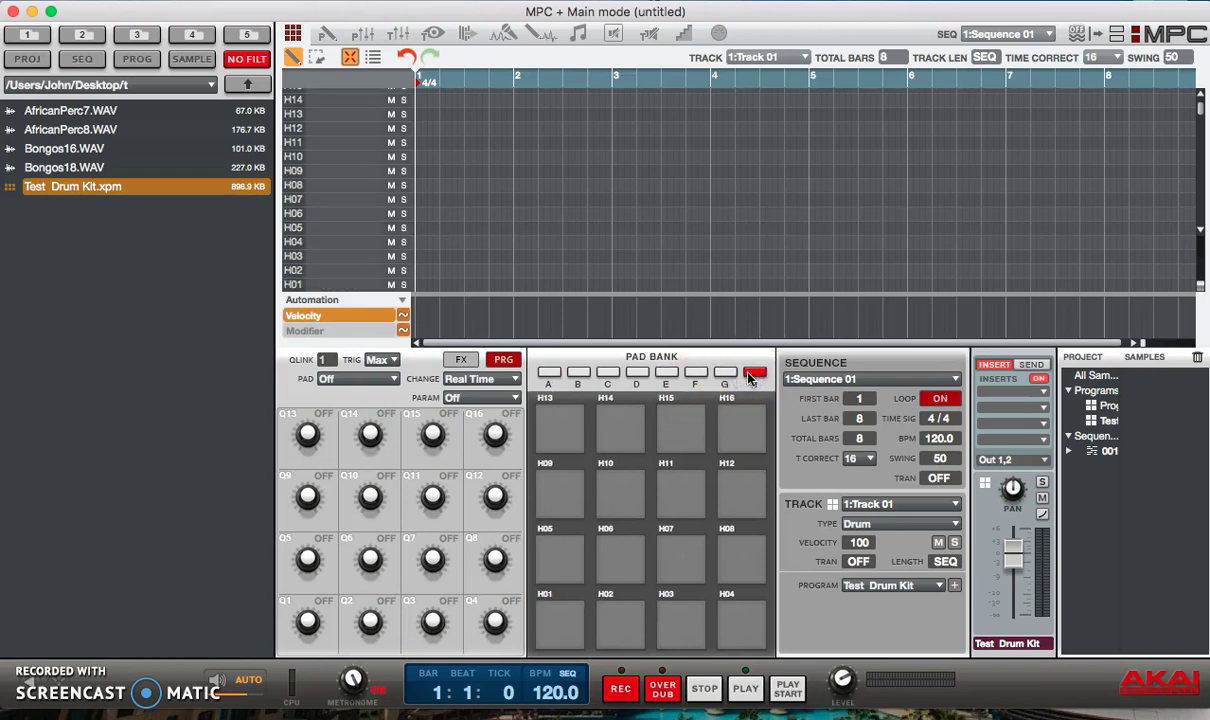
{"action": "left_click", "coordinate": [550, 374]}
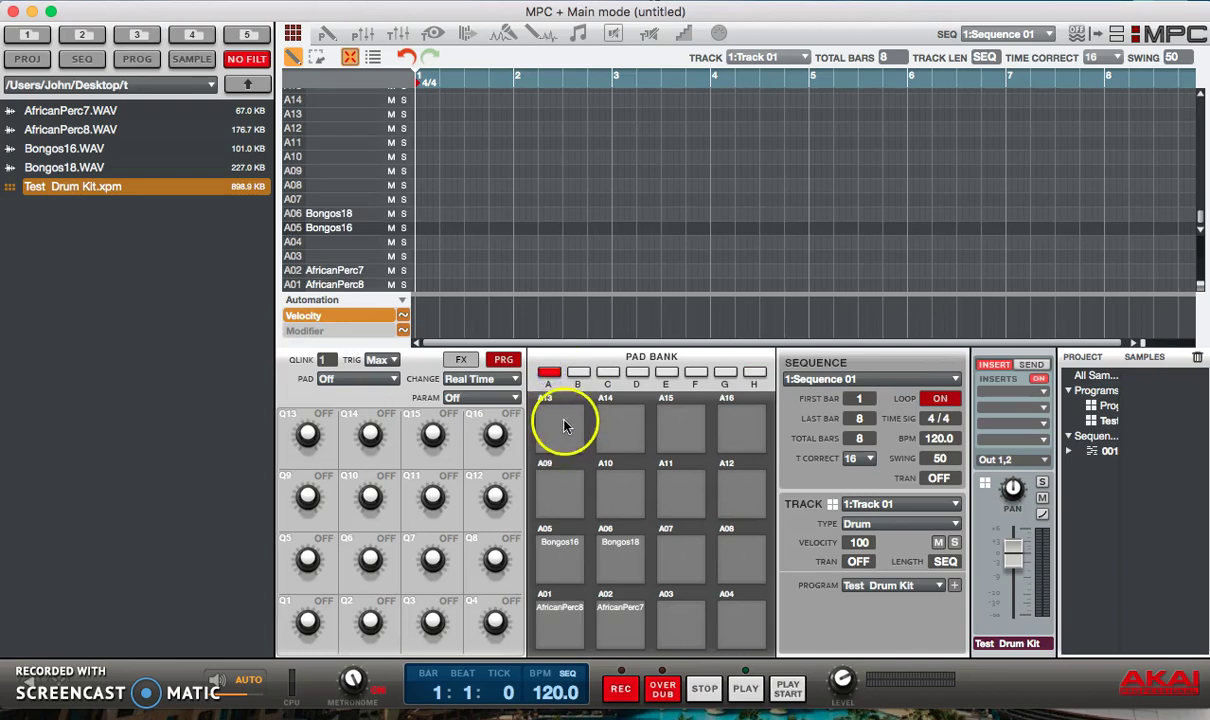